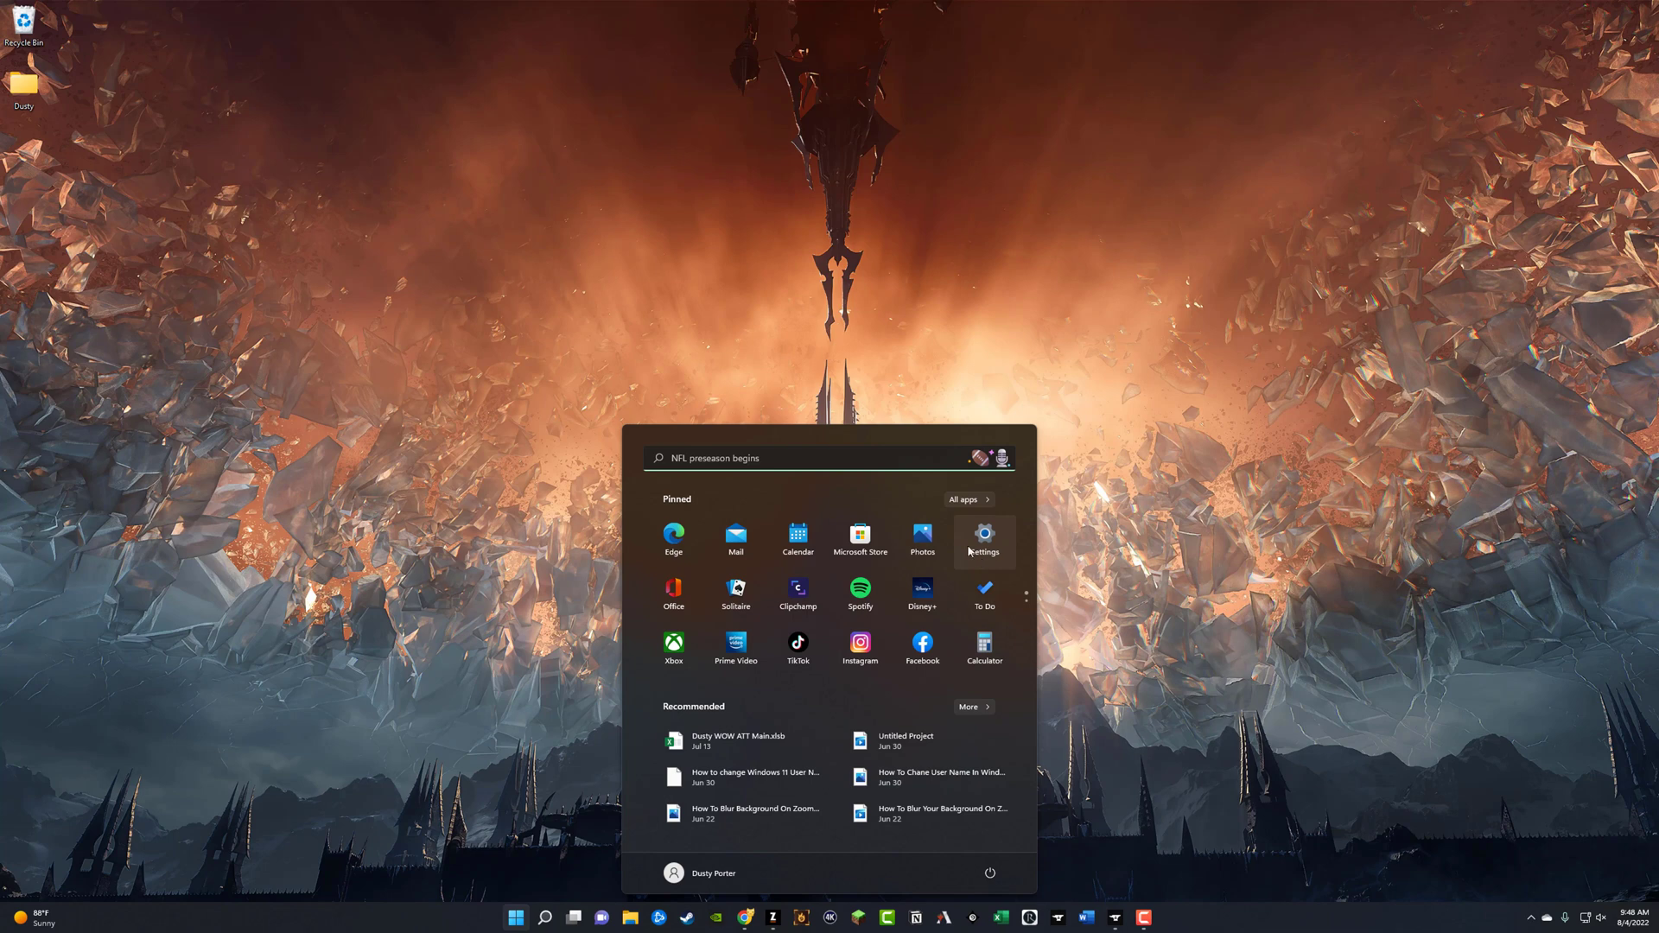
Bring up the Windows 11 Start menu with its pinned apps
left_click(516, 917)
Launch Settings and go to Privacy & security, then the Windows Security page
left_click(988, 548)
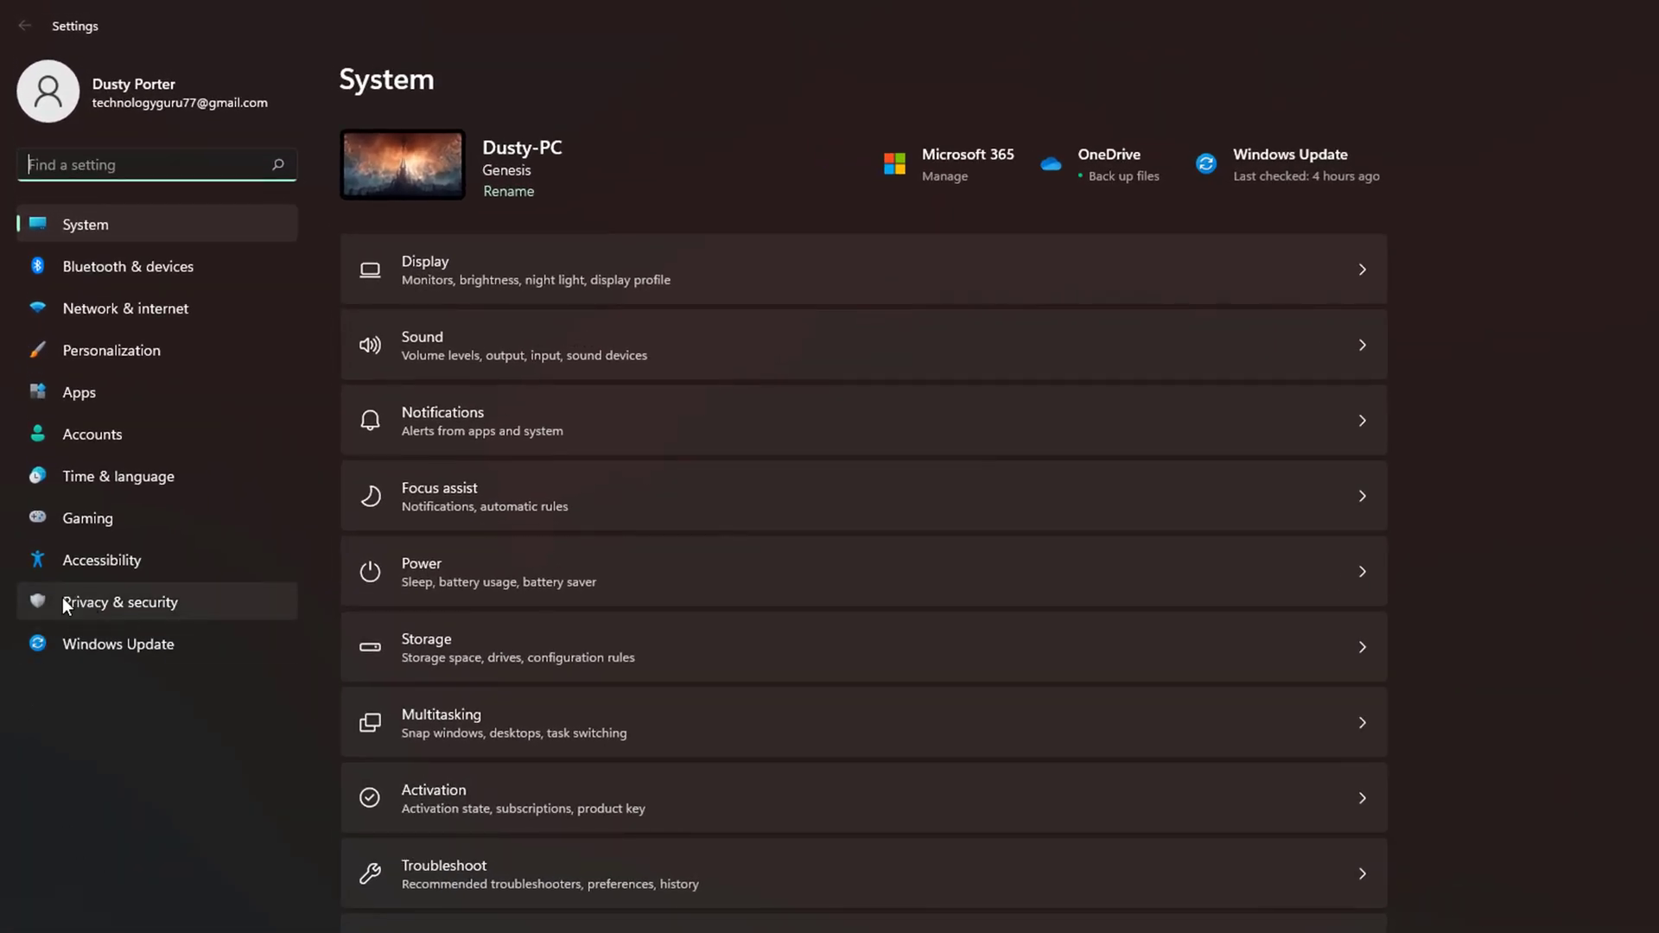
left_click(92, 601)
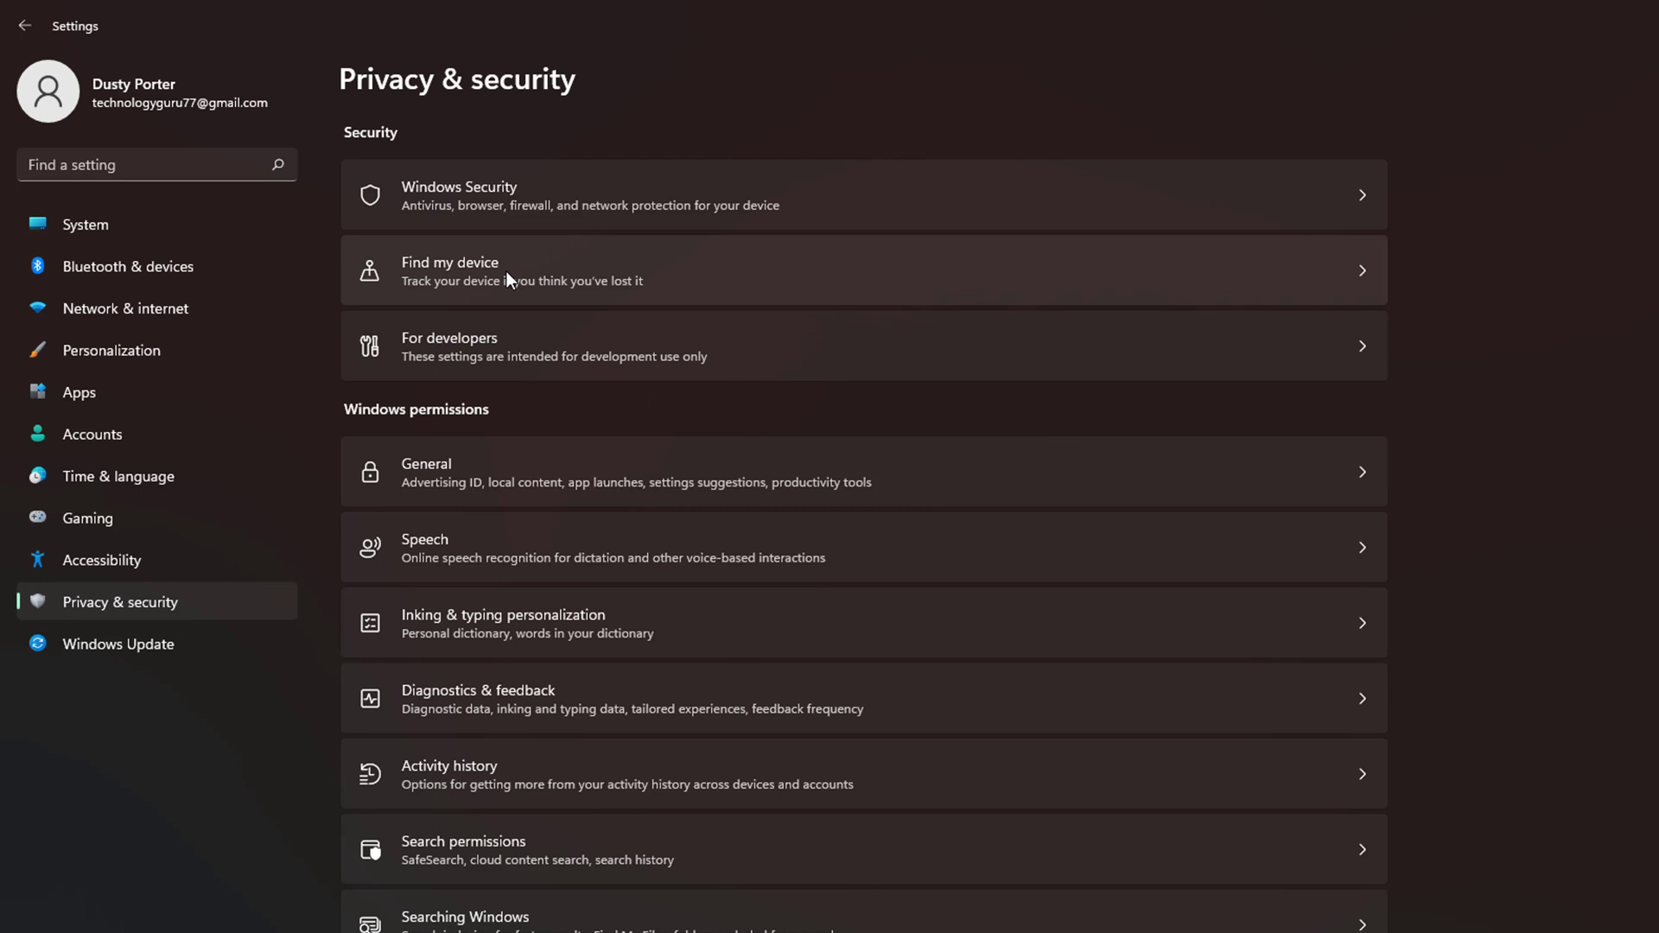
left_click(870, 196)
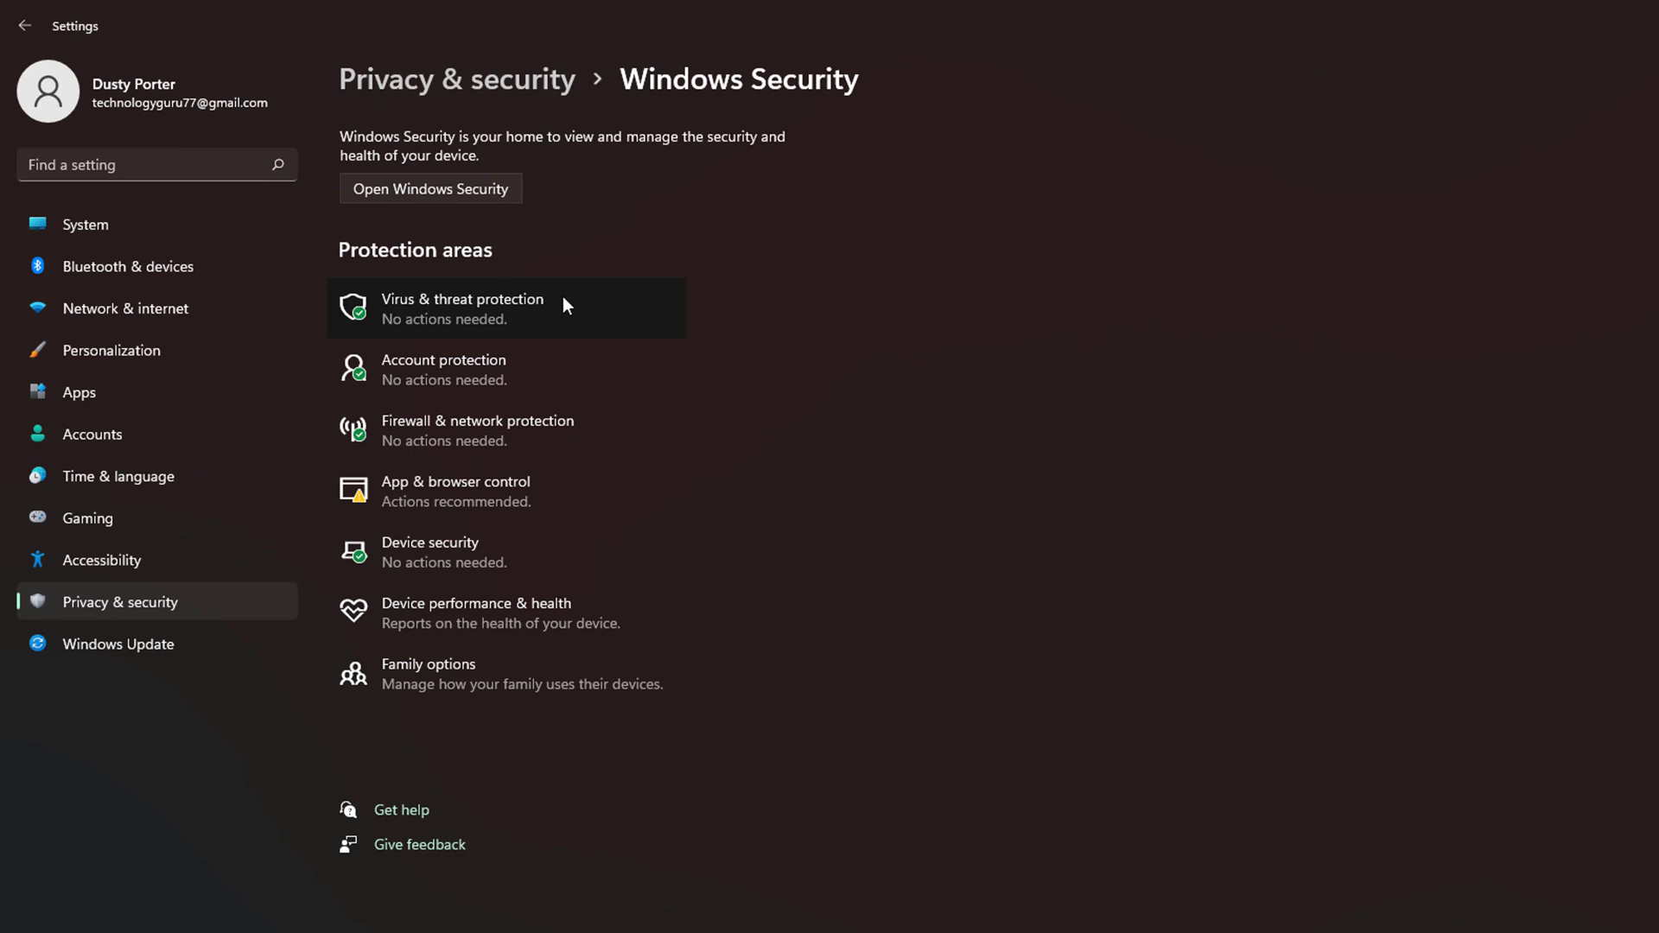
Open Virus & threat protection from the Protection areas list
left_click(555, 317)
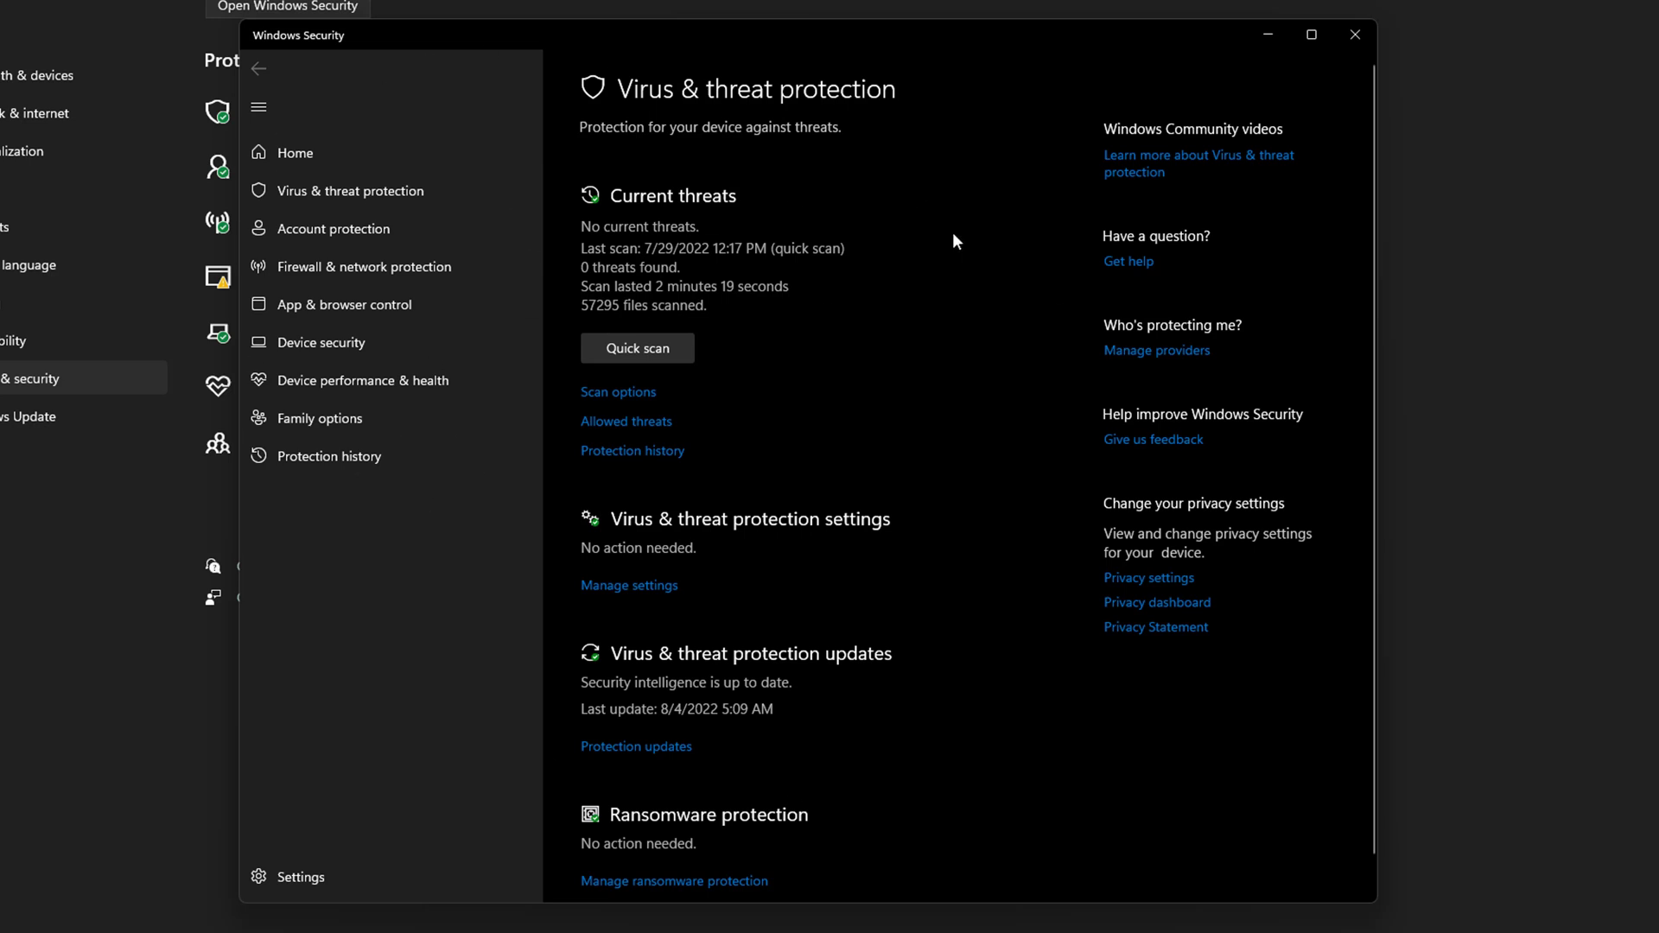
Open Virus & threat protection Manage settings and maximize the Windows Security window
left_click(619, 589)
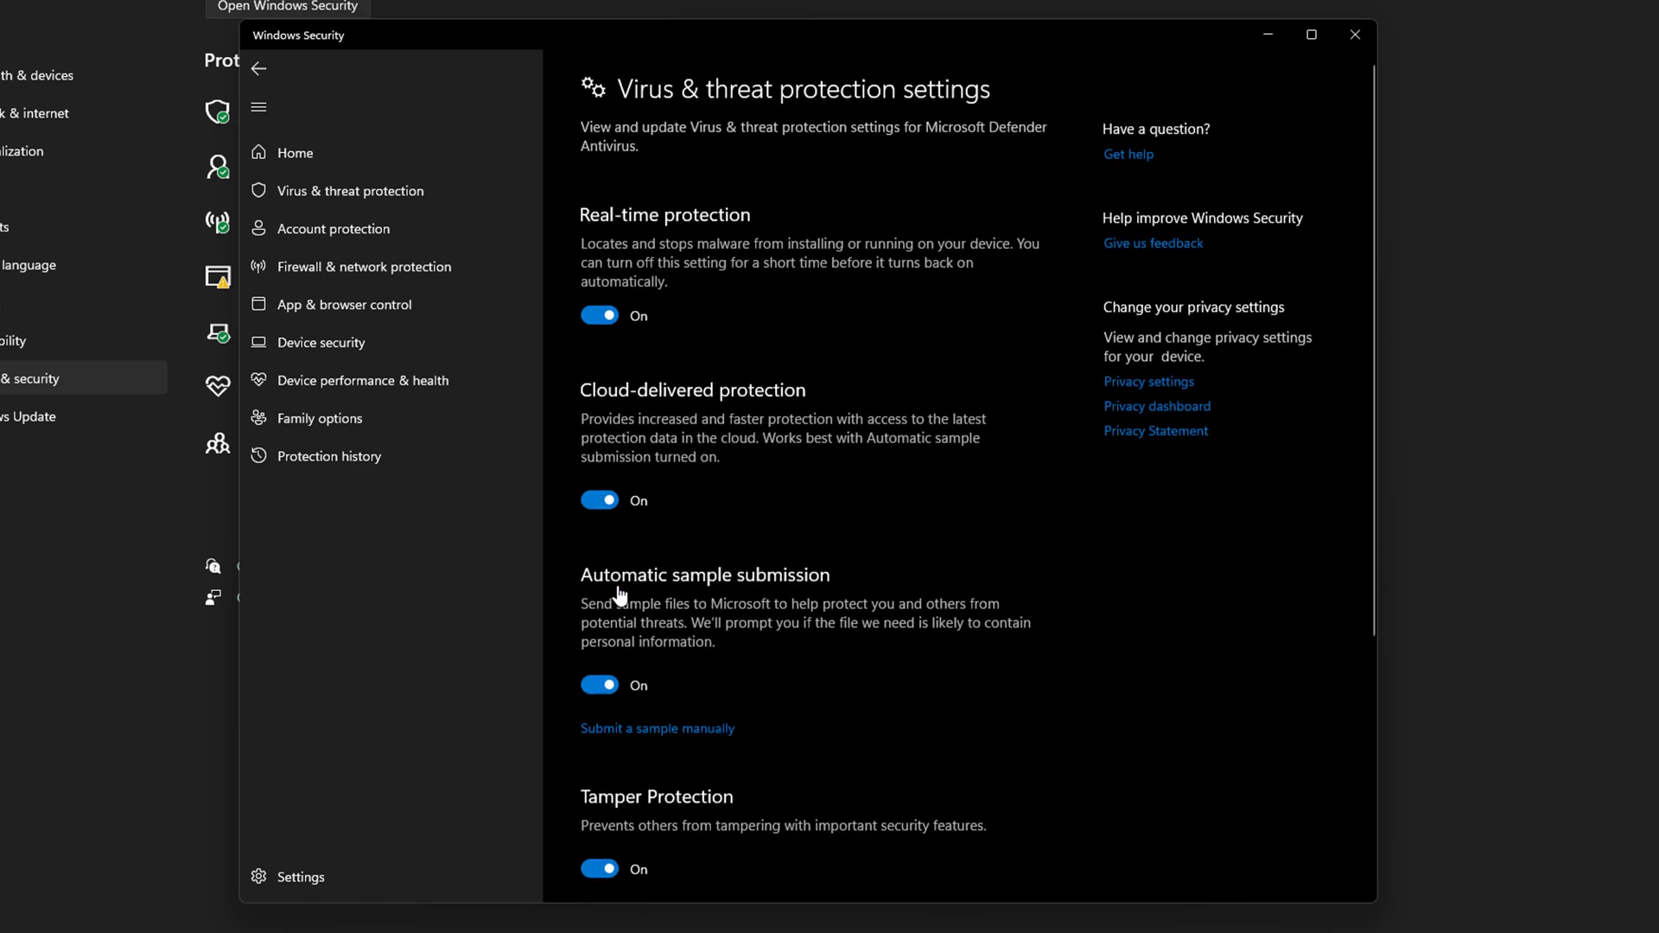
left_click(1309, 36)
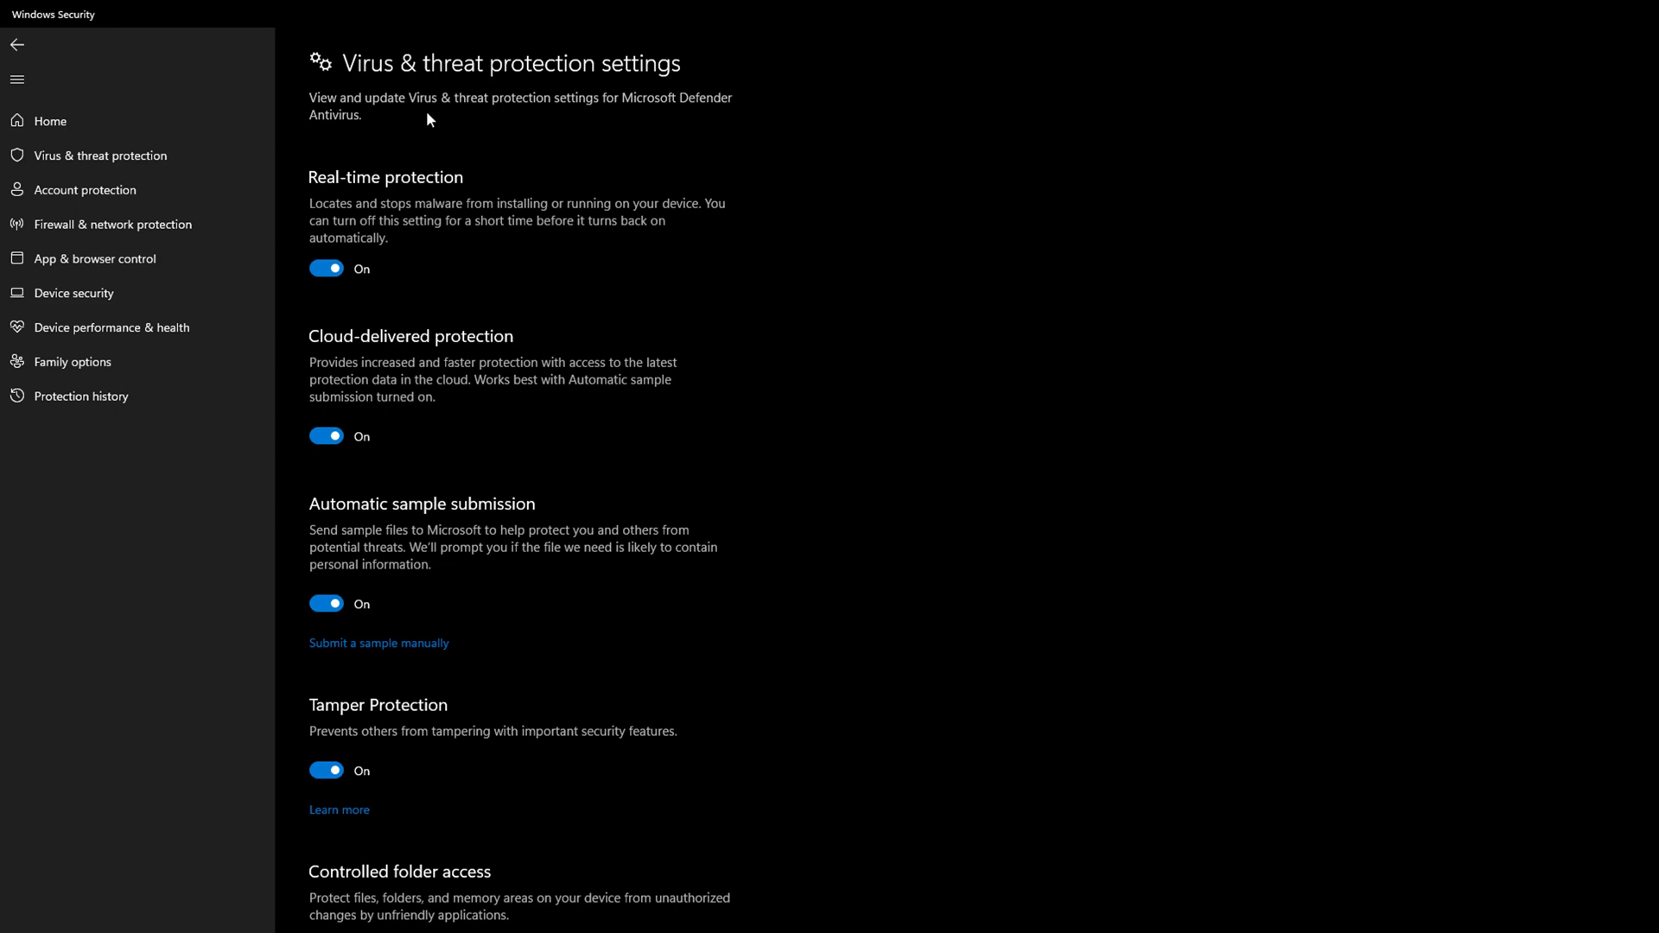
Switch Real-time protection to Off and confirm the User Account Control prompt
left_click(334, 269)
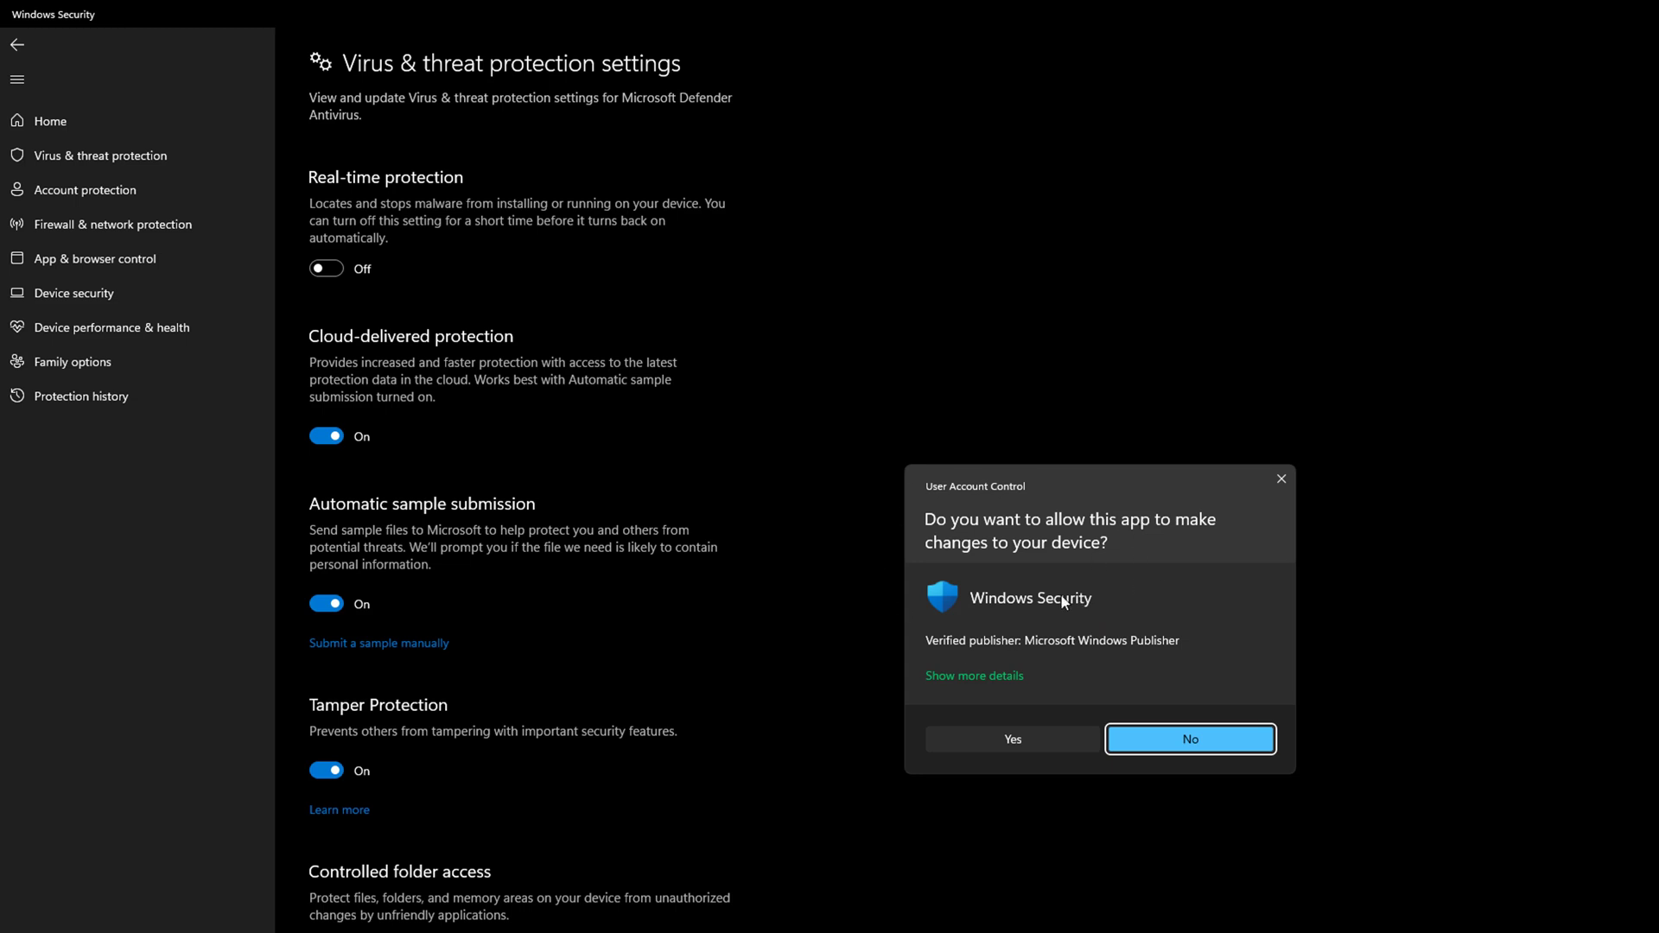
left_click(997, 742)
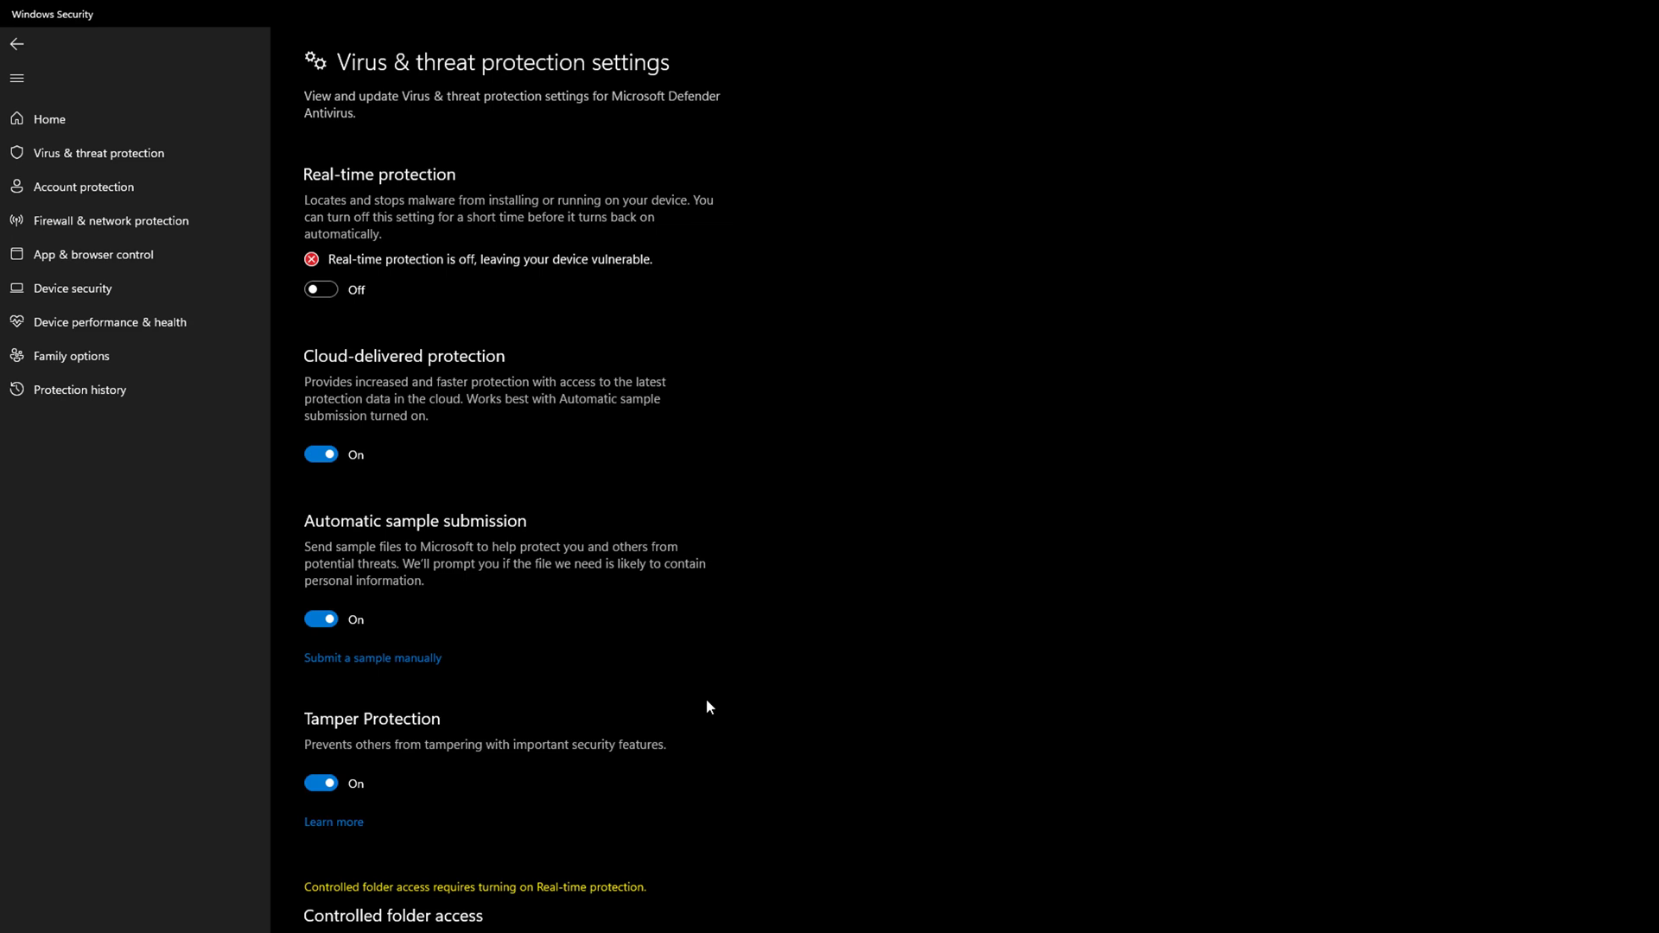
scroll(707, 707, "down", 1)
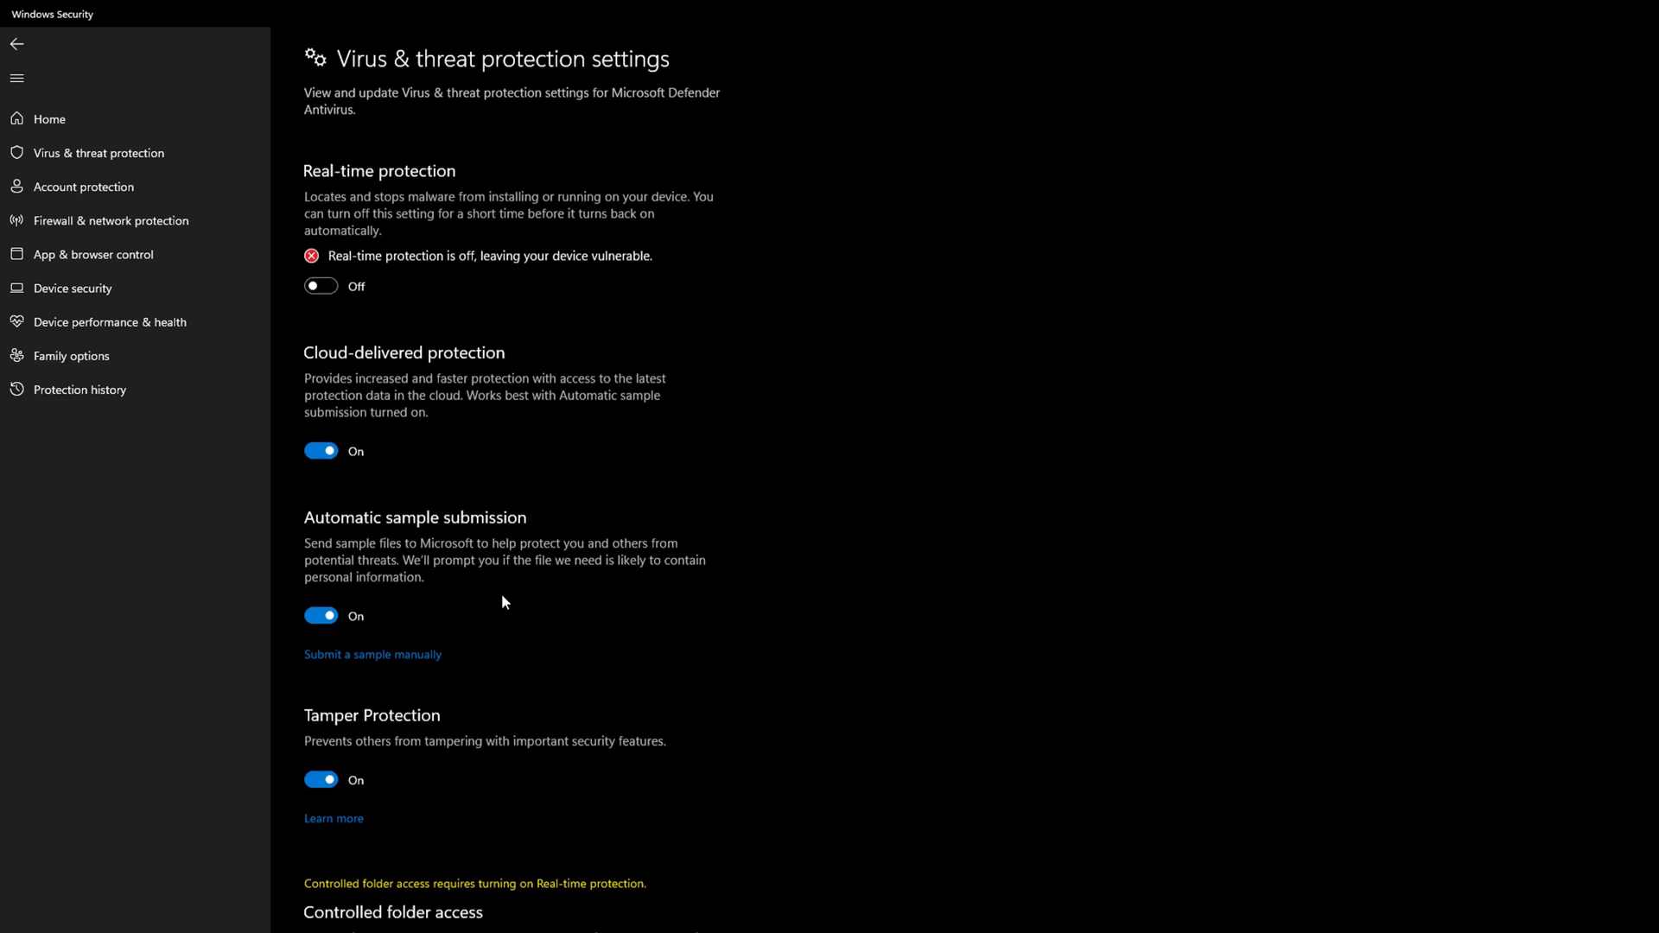